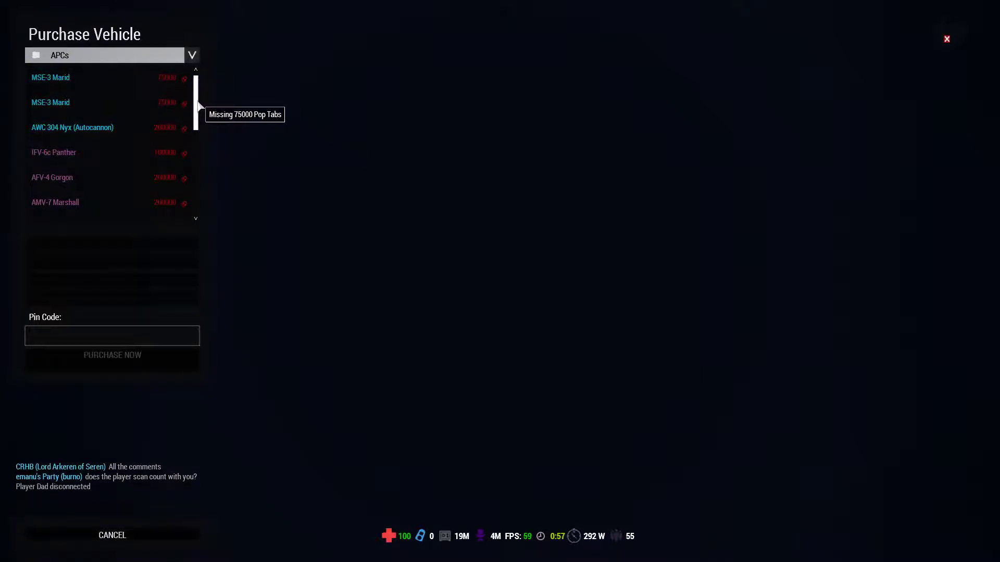
scroll(199, 104, down, 2)
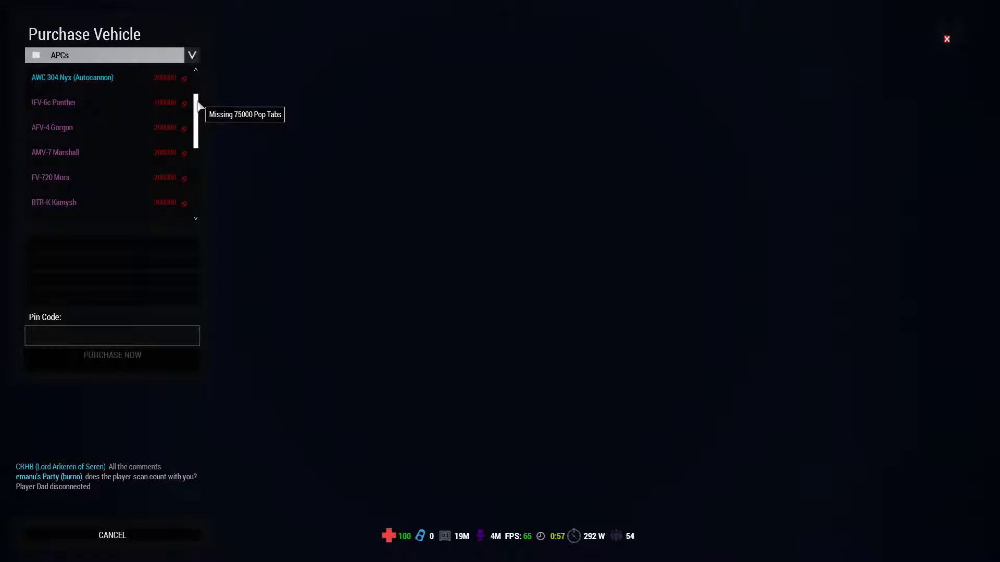
scroll(198, 105, down, 2)
scroll(198, 104, down, 2)
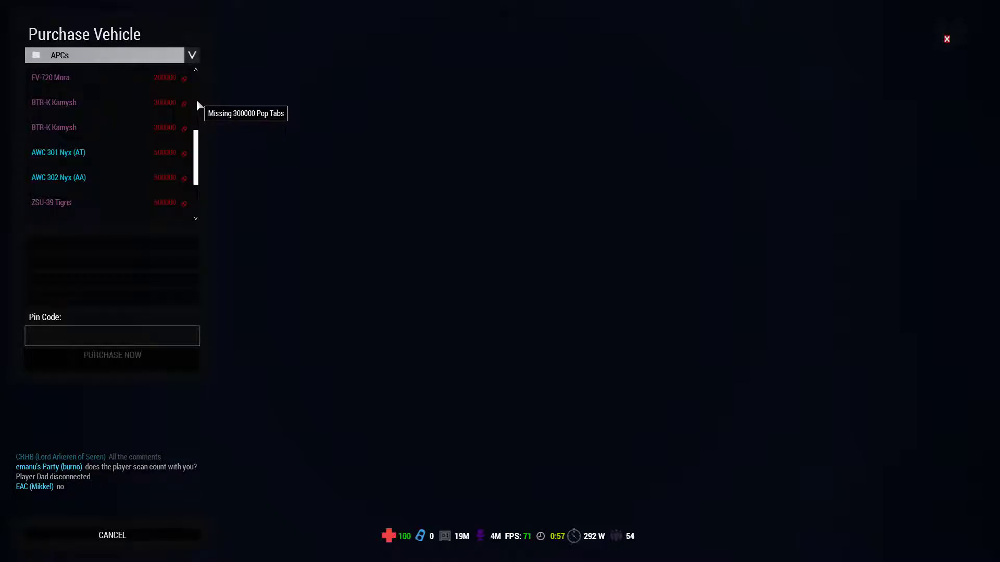
scroll(196, 99, down, 2)
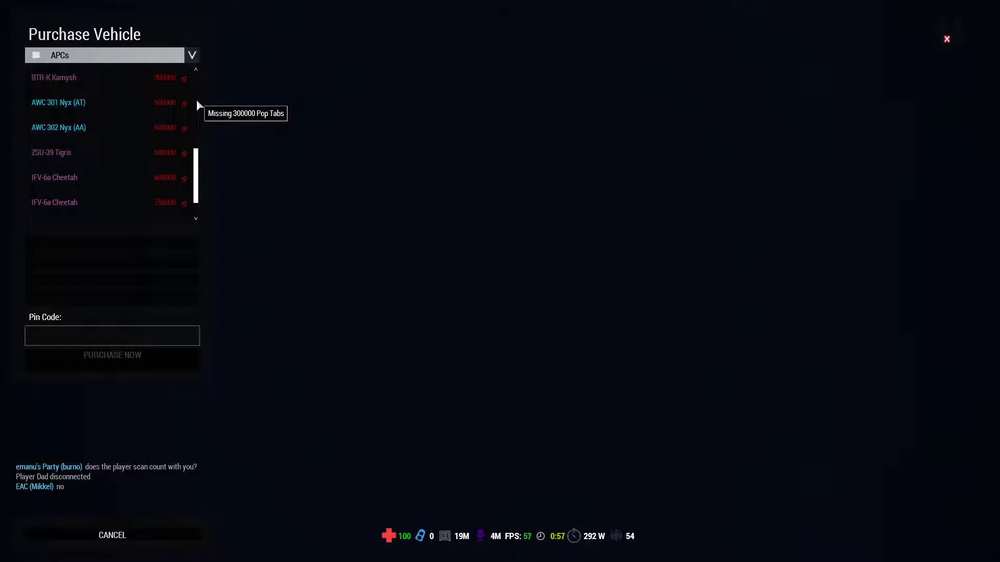
scroll(196, 100, down, 1)
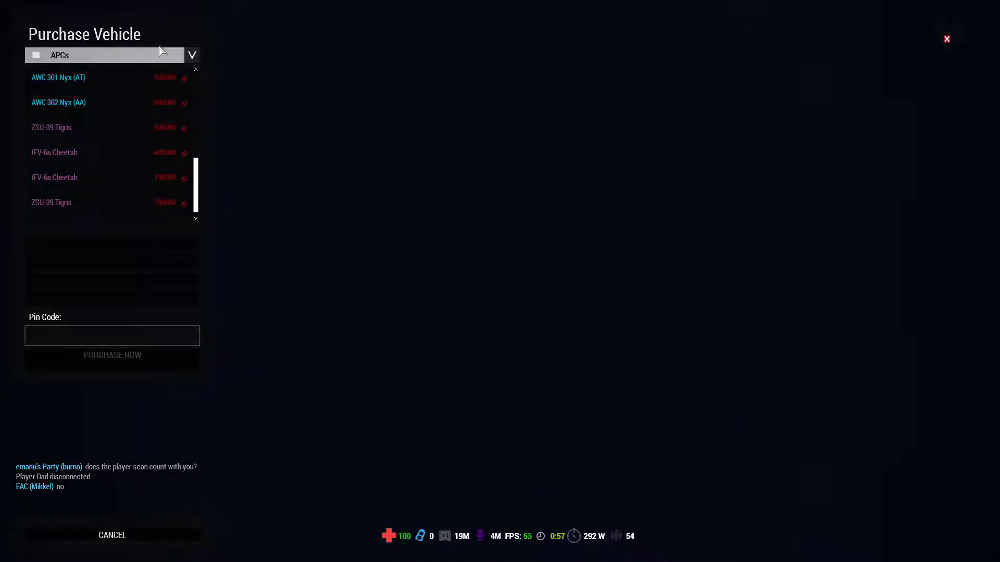
Switch the vehicle category from APCs to Attack Helis, then to FFAA Vehicles.
click(155, 56)
click(139, 94)
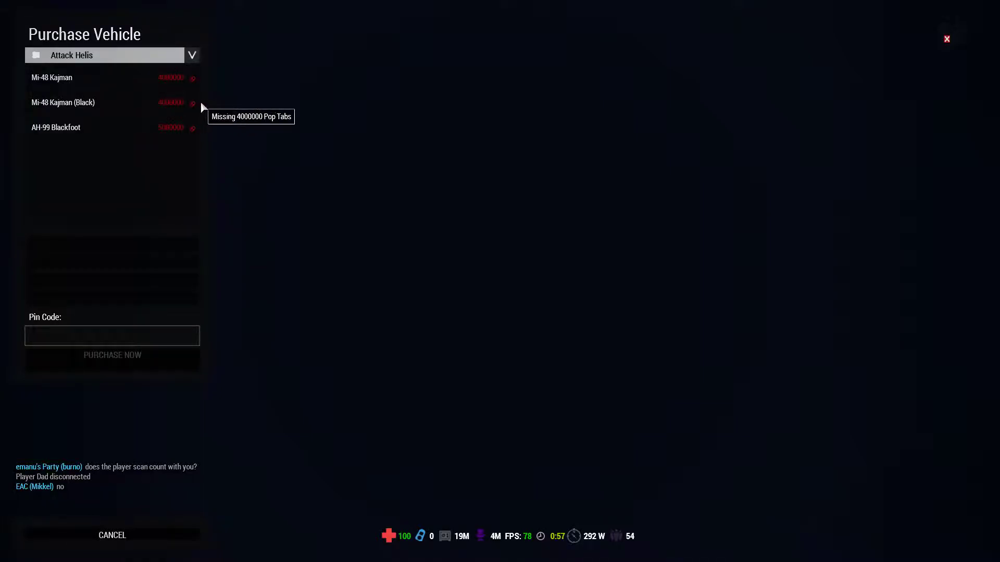
click(192, 56)
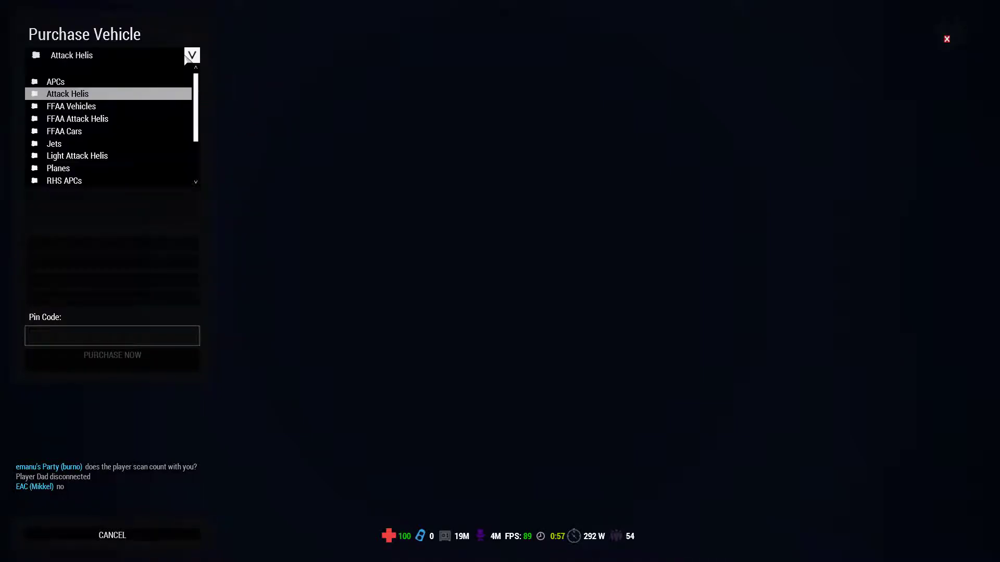
click(148, 106)
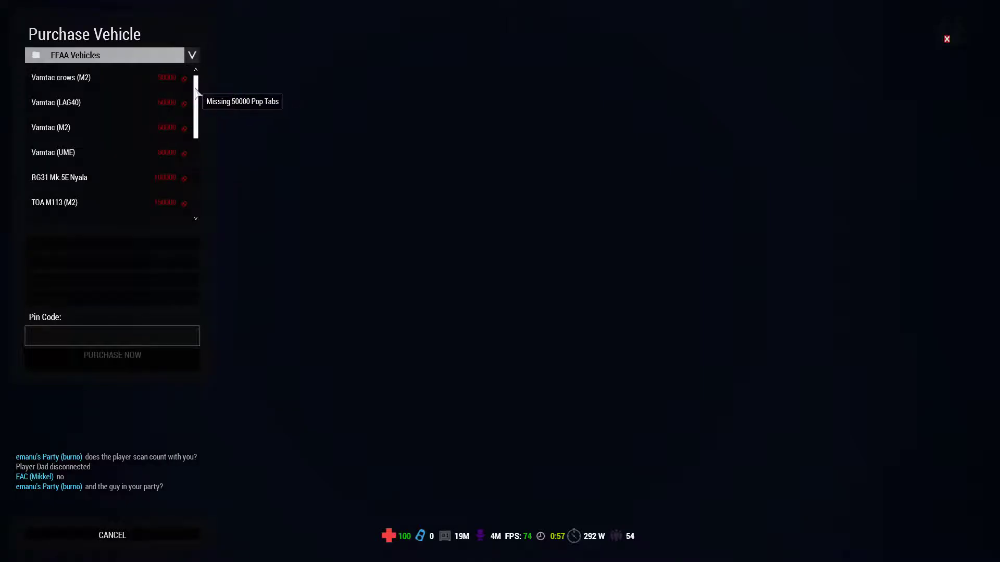
scroll(196, 92, down, 2)
scroll(195, 92, down, 2)
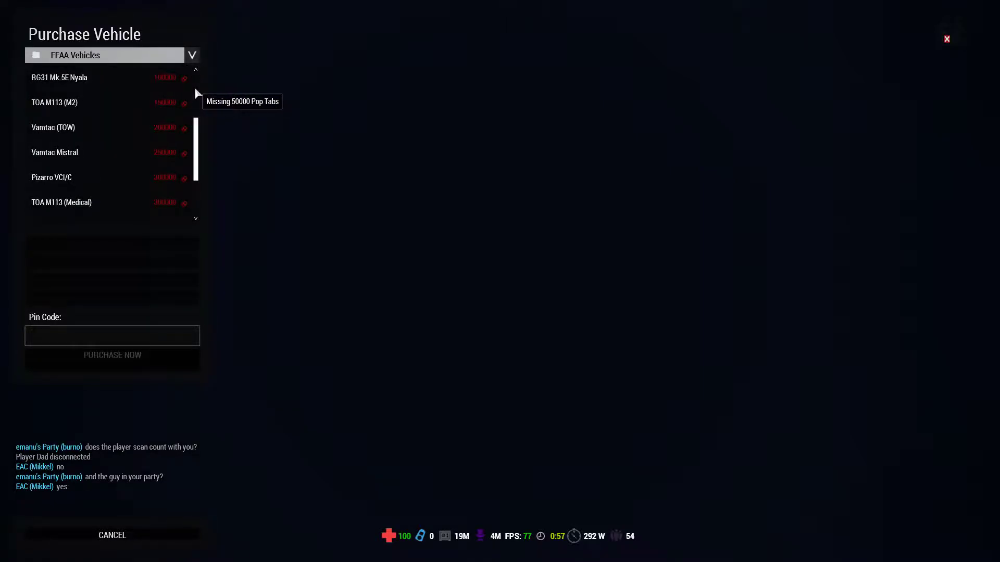
scroll(196, 92, down, 2)
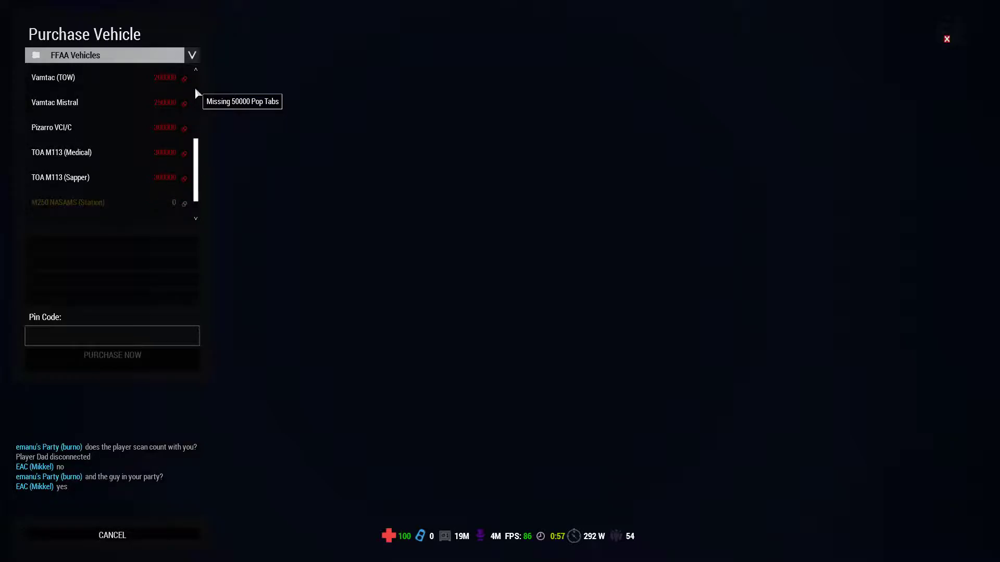
scroll(195, 92, down, 1)
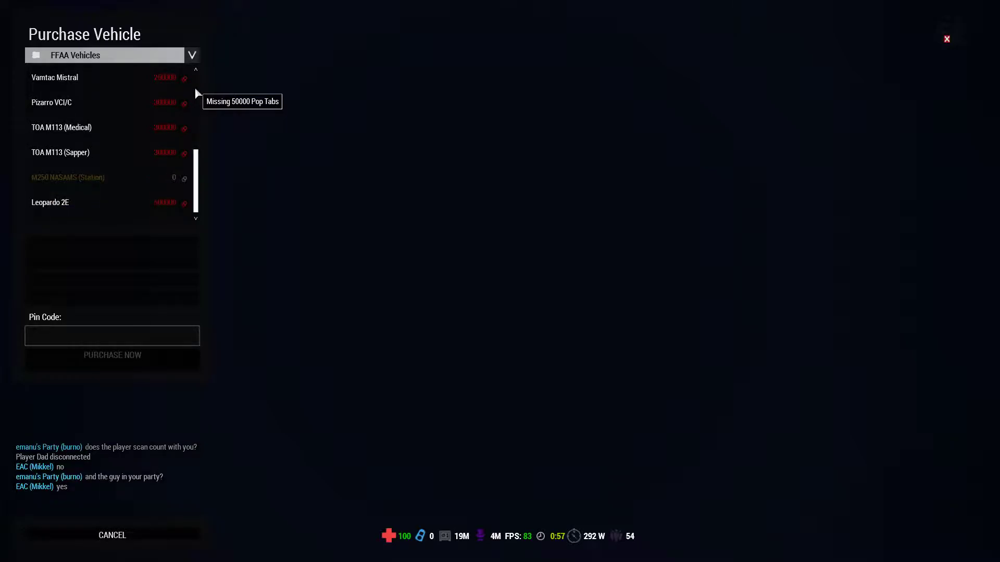
Show the FFAA Attack Helis and FFAA Cars categories in turn, ending on Jets.
click(174, 59)
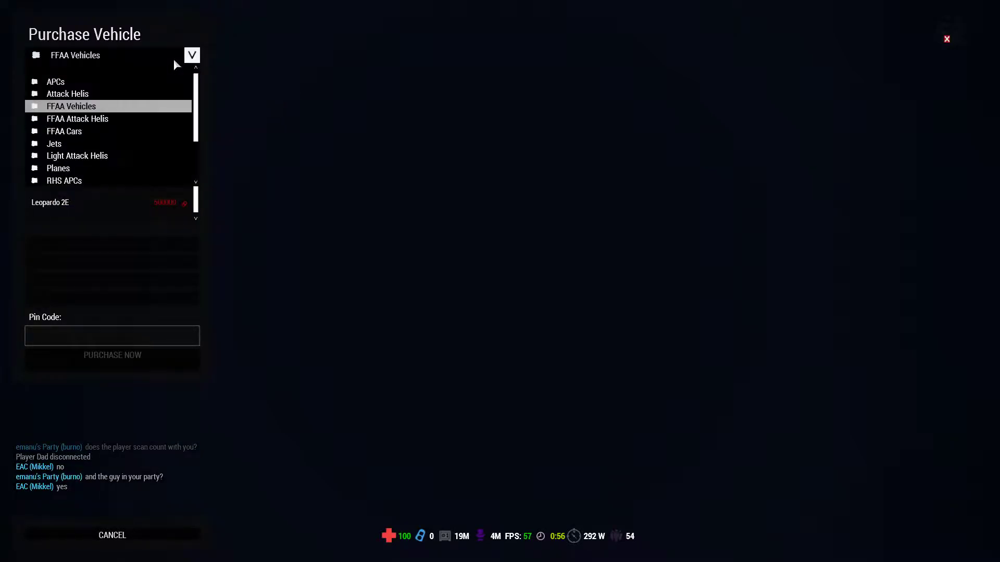
click(149, 119)
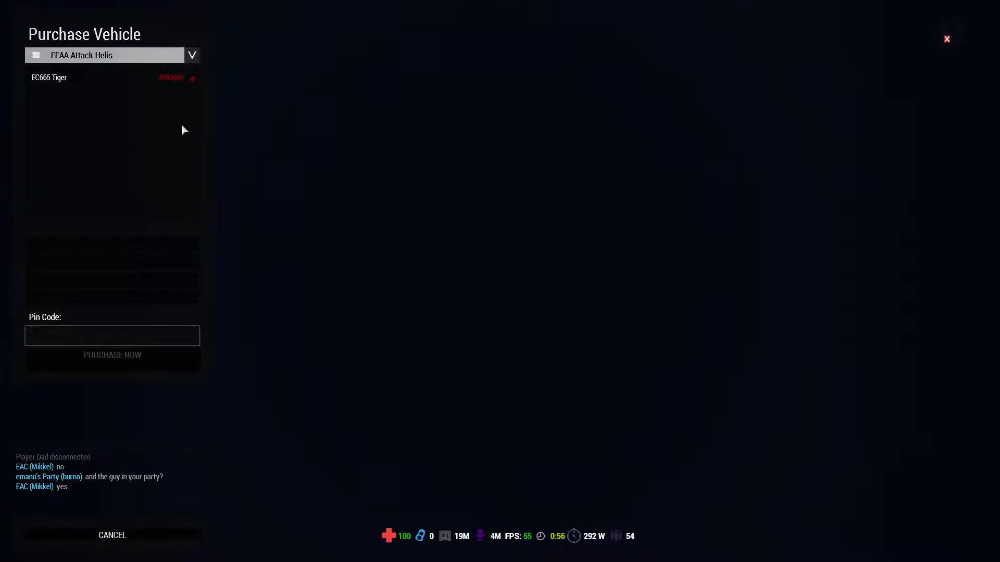
click(52, 57)
click(79, 132)
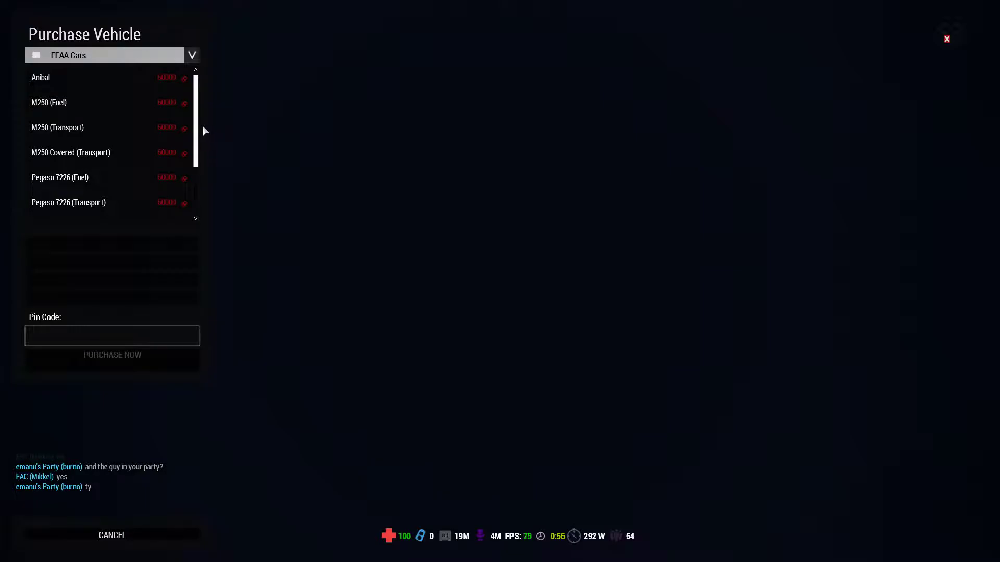
mouse_move(185, 128)
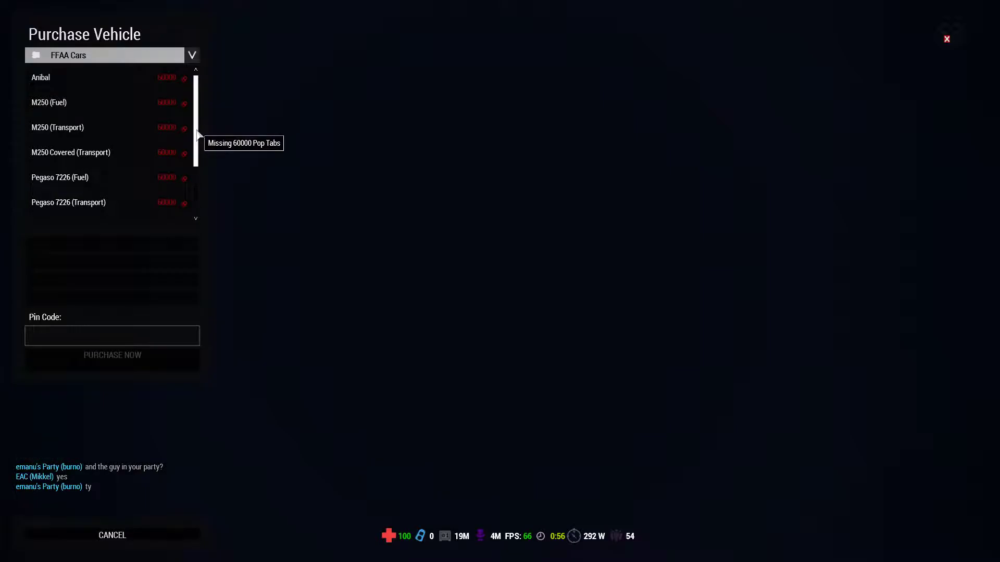
scroll(197, 135, down, 2)
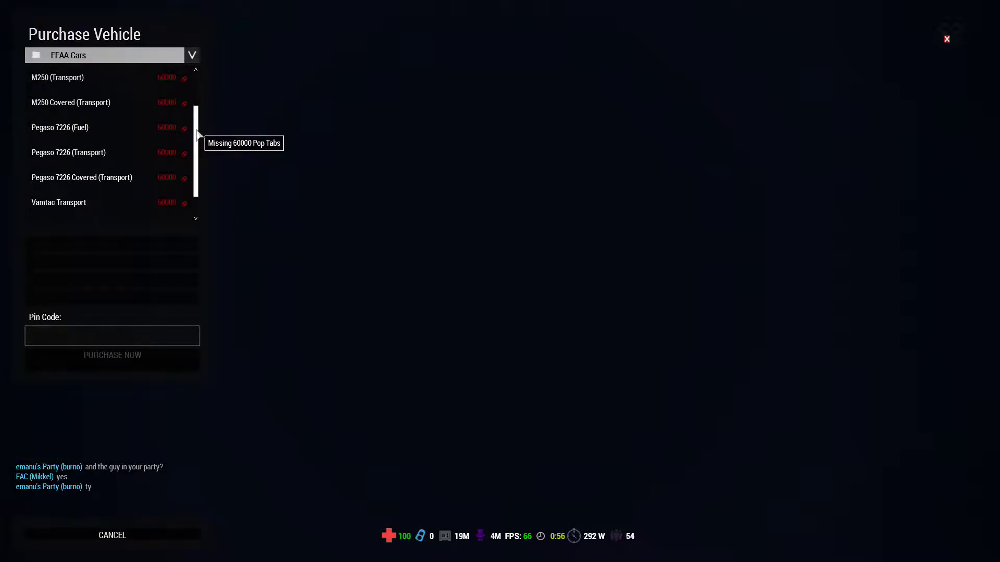
scroll(197, 135, down, 1)
click(146, 58)
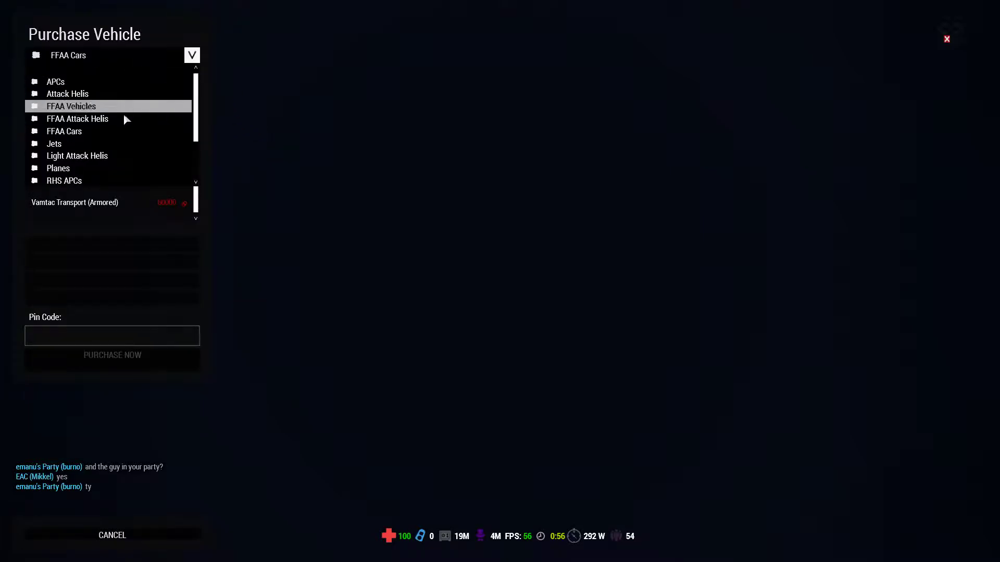
click(124, 144)
scroll(195, 129, up, 3)
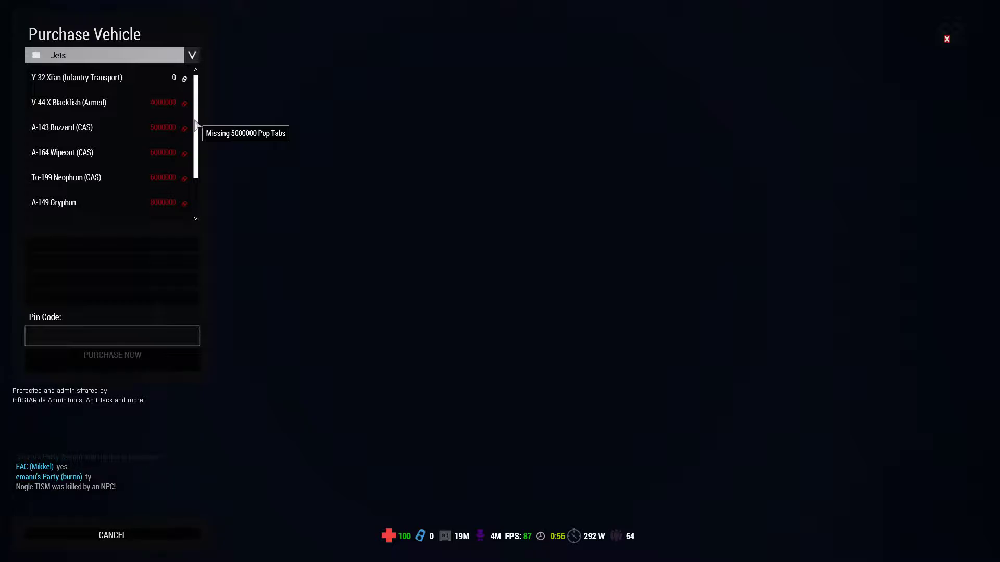
scroll(196, 123, down, 2)
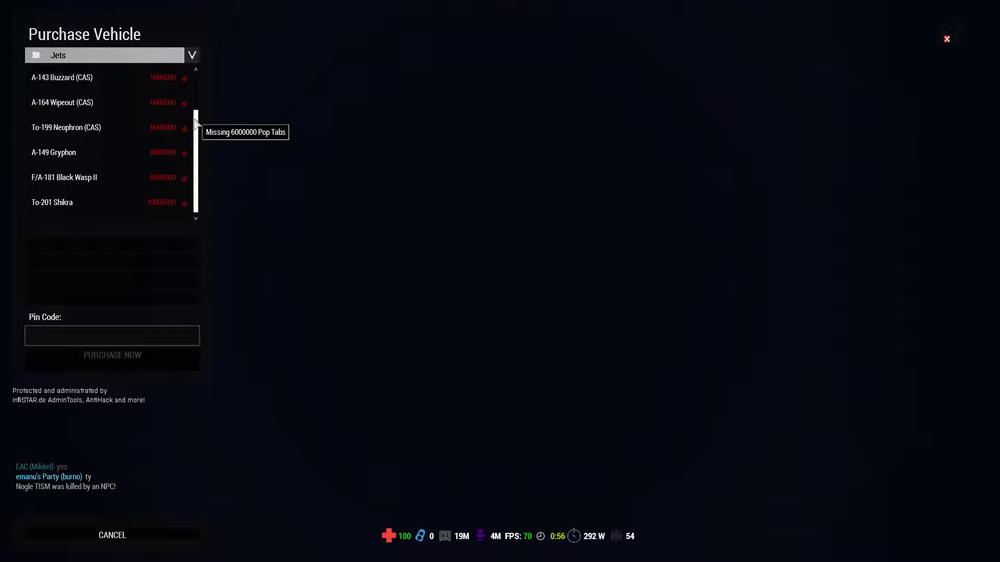
Show the Light Attack Helis and Planes categories in turn, ending on RHS APCs.
click(192, 55)
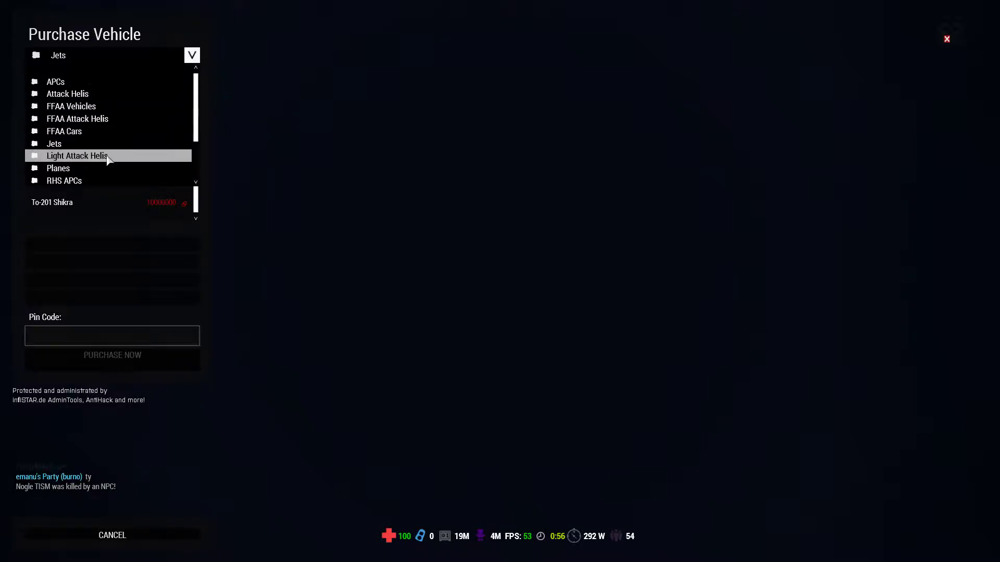
click(109, 157)
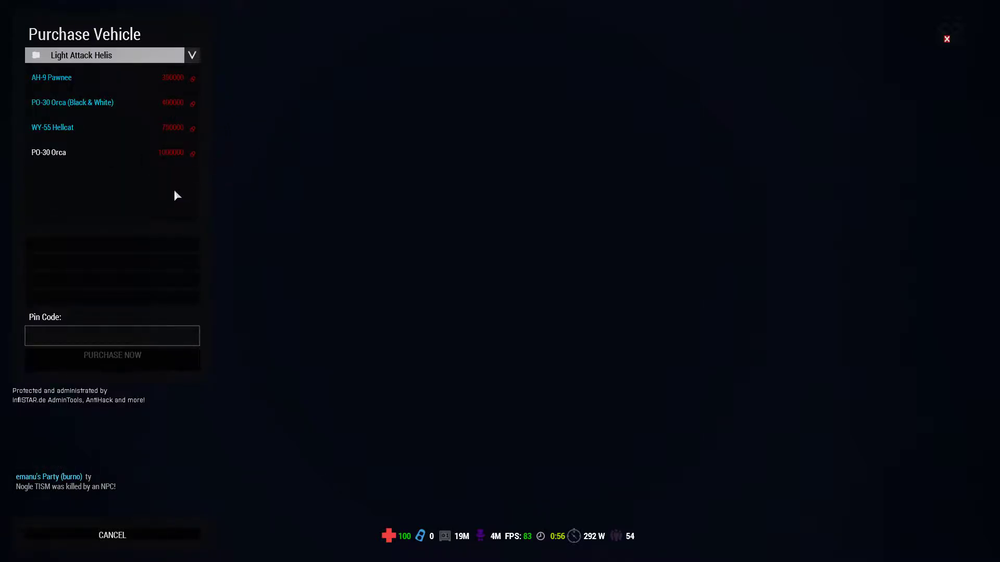
click(194, 52)
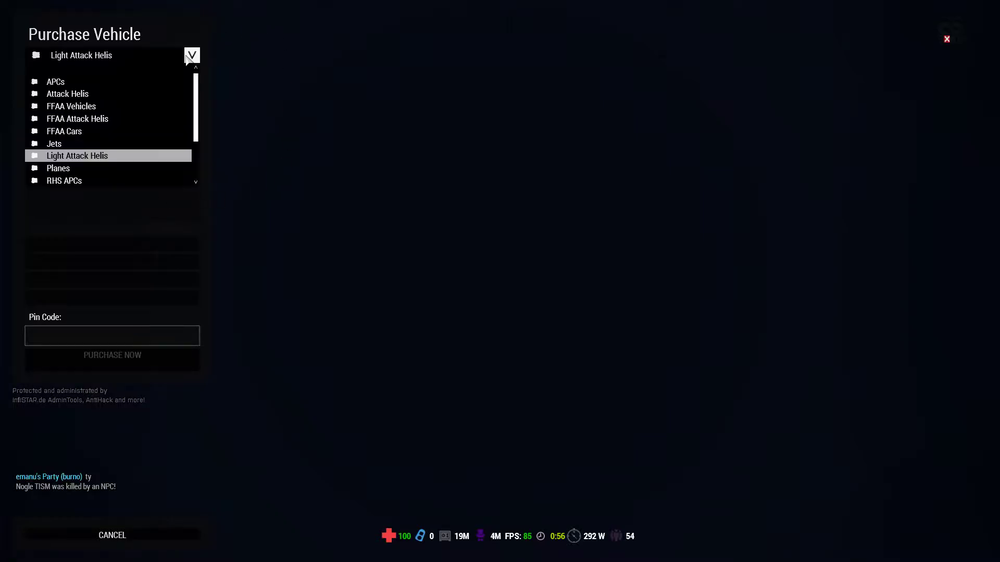
click(102, 169)
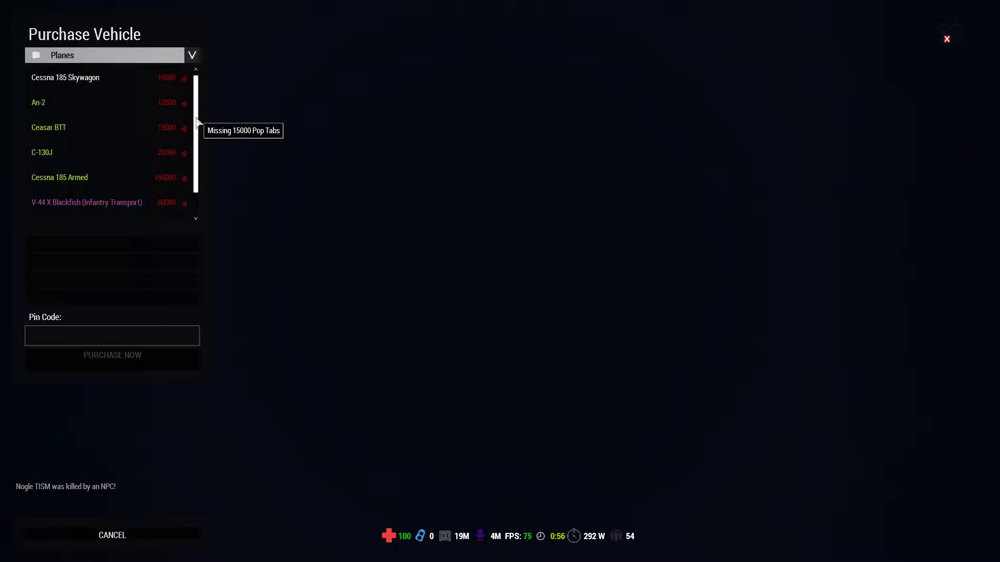
scroll(198, 121, down, 1)
click(192, 55)
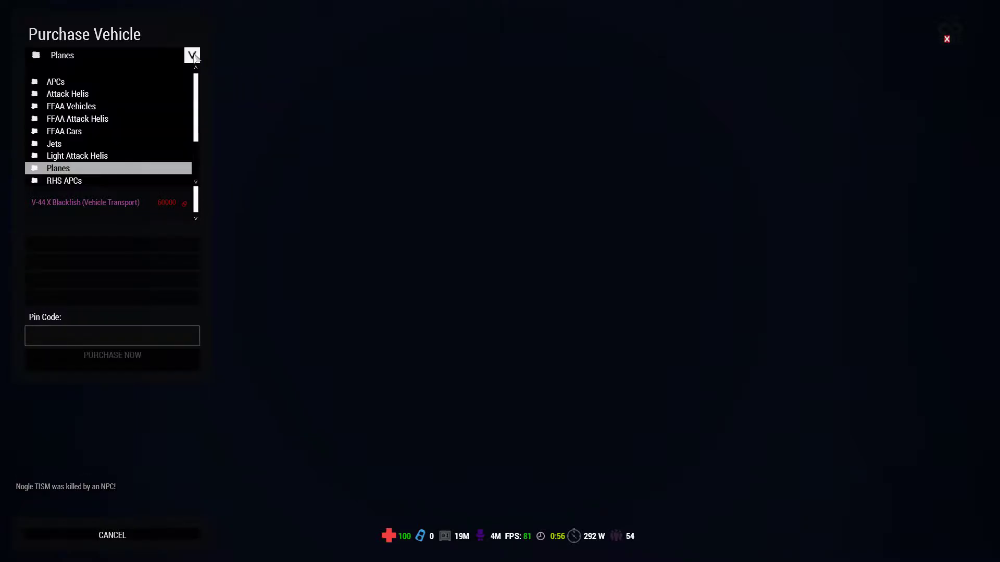
click(79, 180)
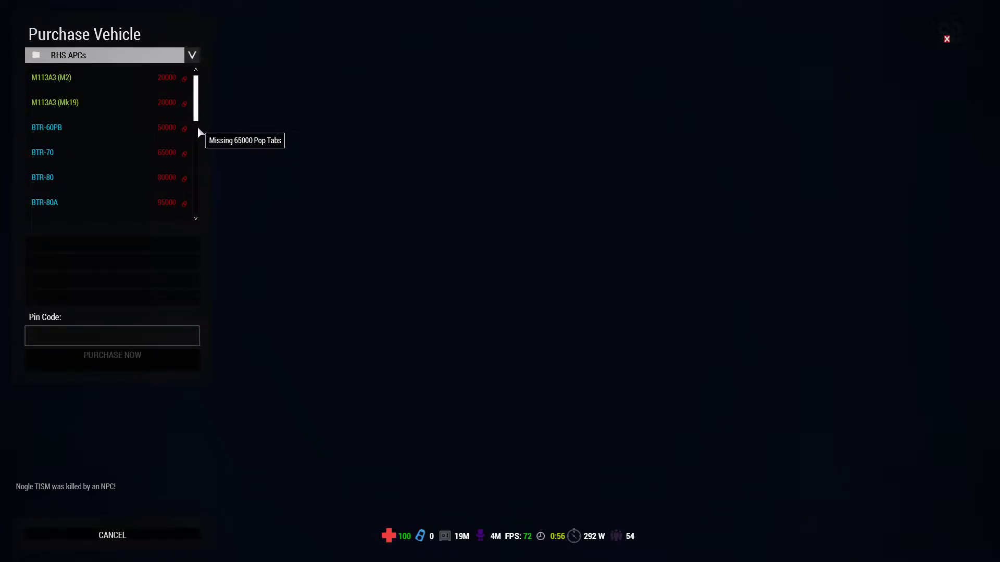
scroll(197, 129, down, 2)
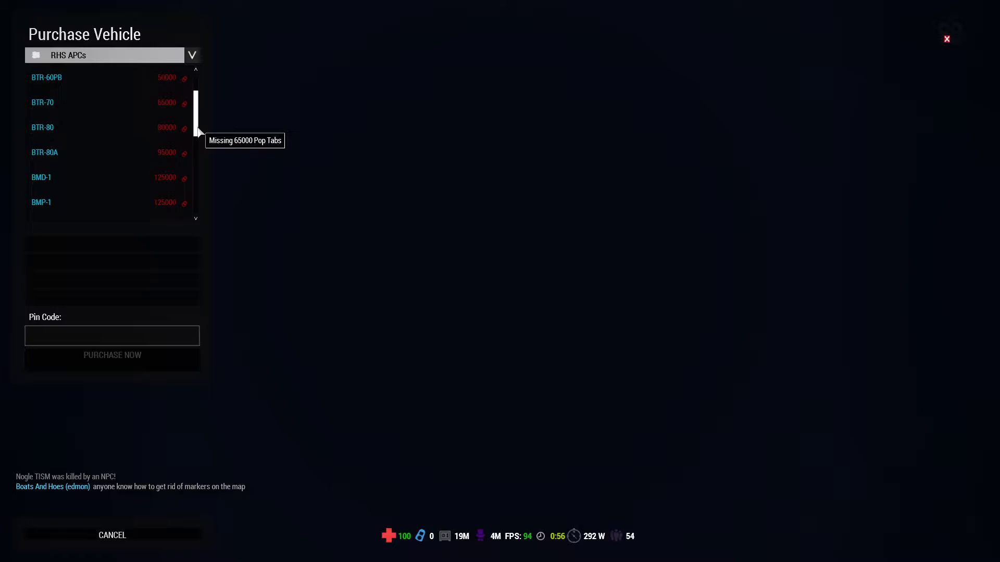